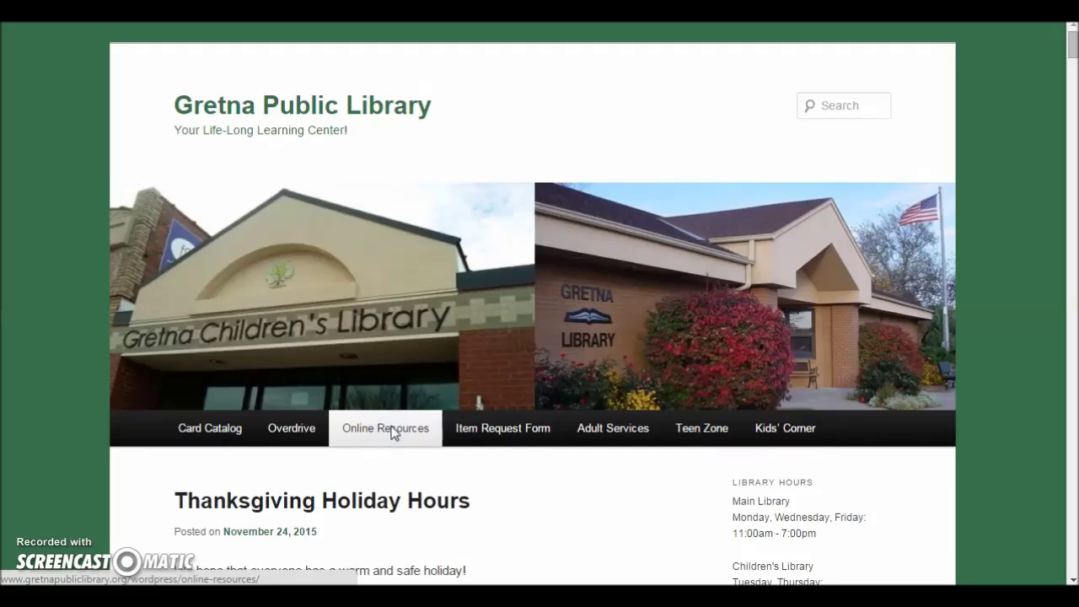
- Open the Gretna Historical Index from the Genealogy Research section of the library's Online Resources page
{"action": "left_click", "coordinate": [390, 432]}
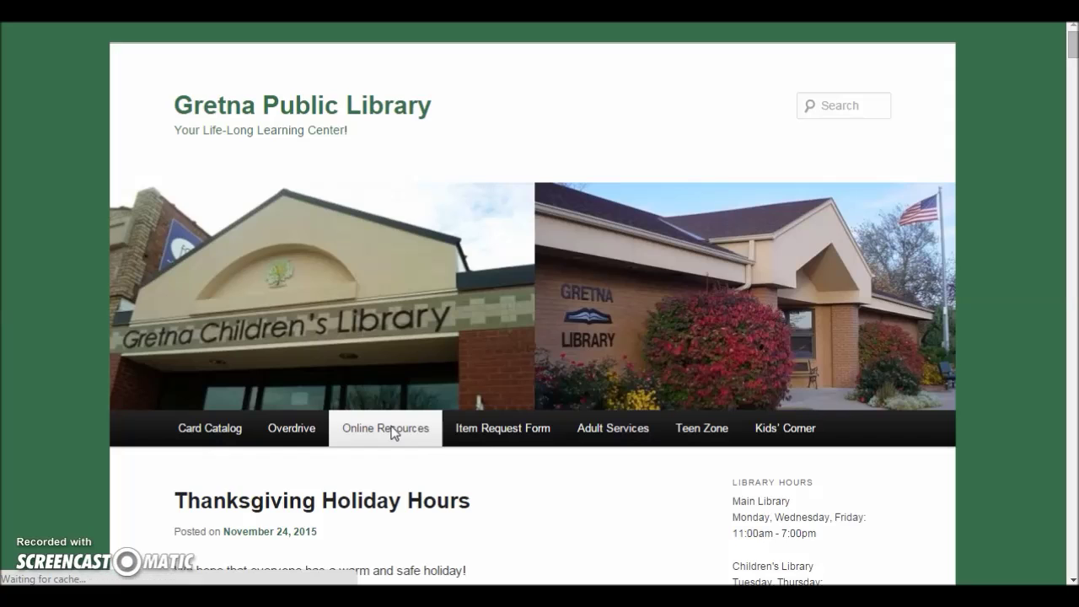
{"action": "scroll", "coordinate": [392, 440], "scroll_direction": "down", "scroll_amount": 9}
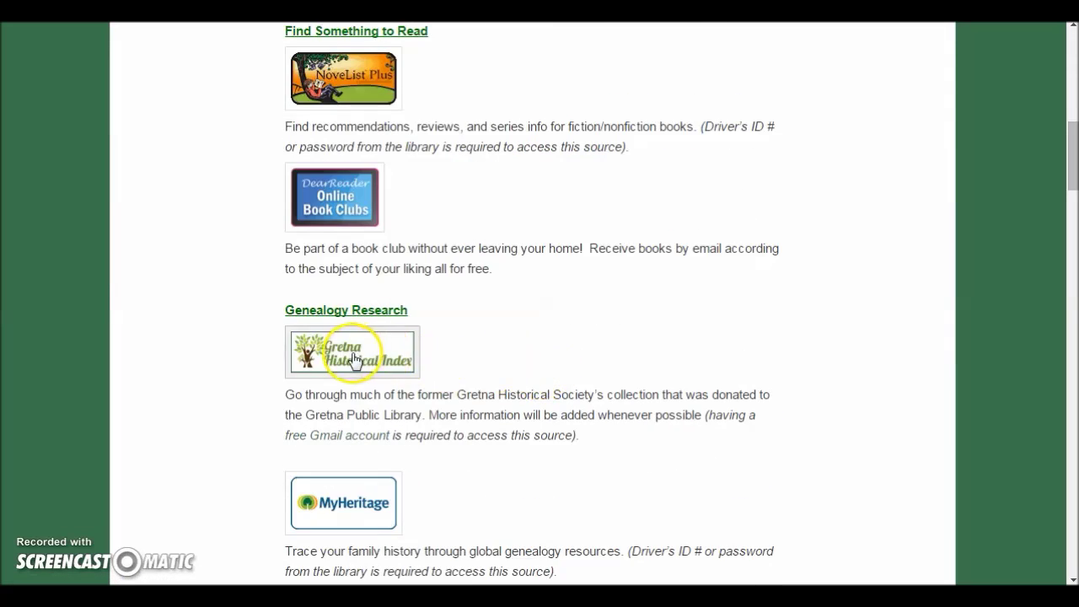
{"action": "left_click", "coordinate": [354, 360]}
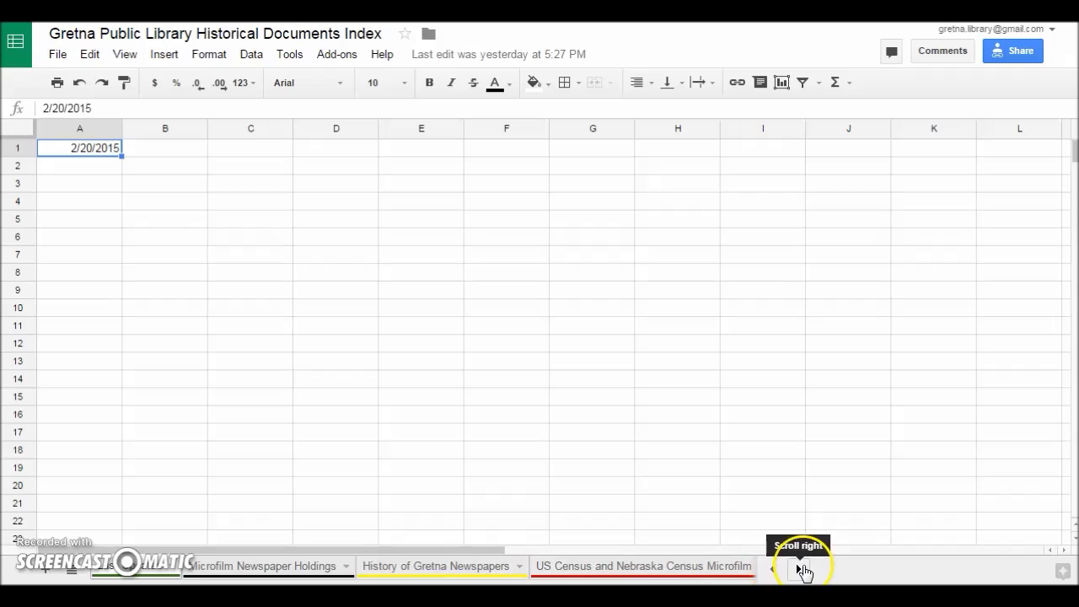
- Open the Family Surname Folders List sheet, look through the listed surnames and select the one in row 40 of the A-E column
{"action": "left_click", "coordinate": [799, 569]}
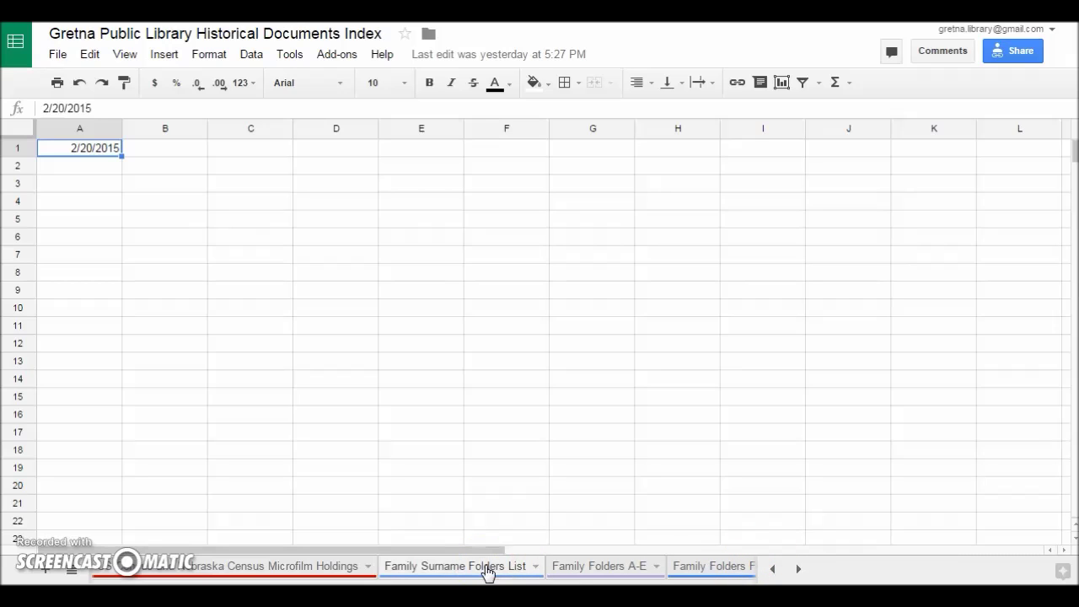
{"action": "left_click", "coordinate": [487, 572]}
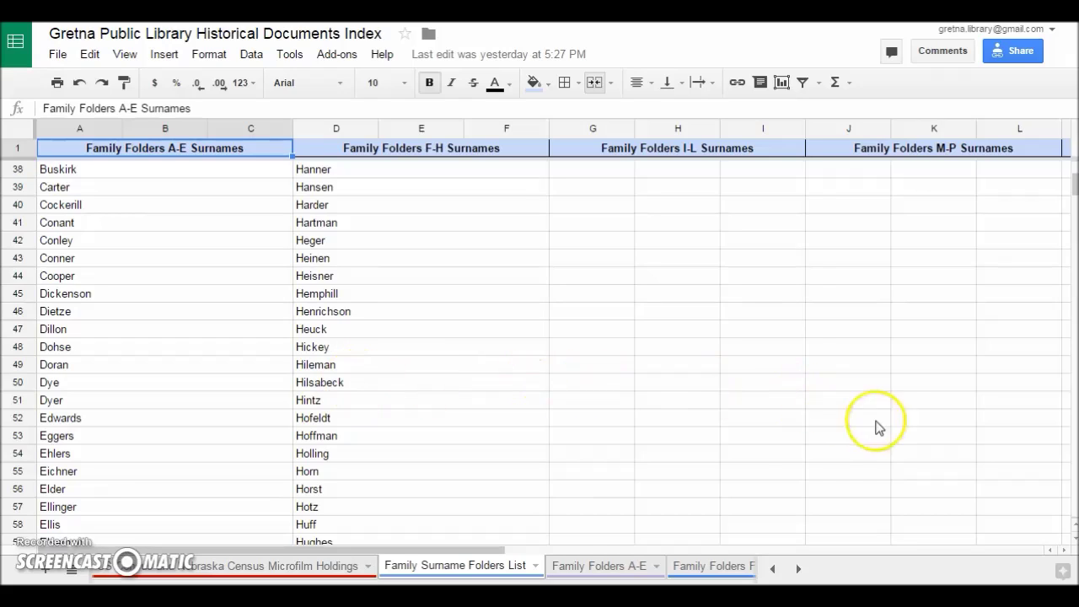
{"action": "left_click", "coordinate": [1074, 529]}
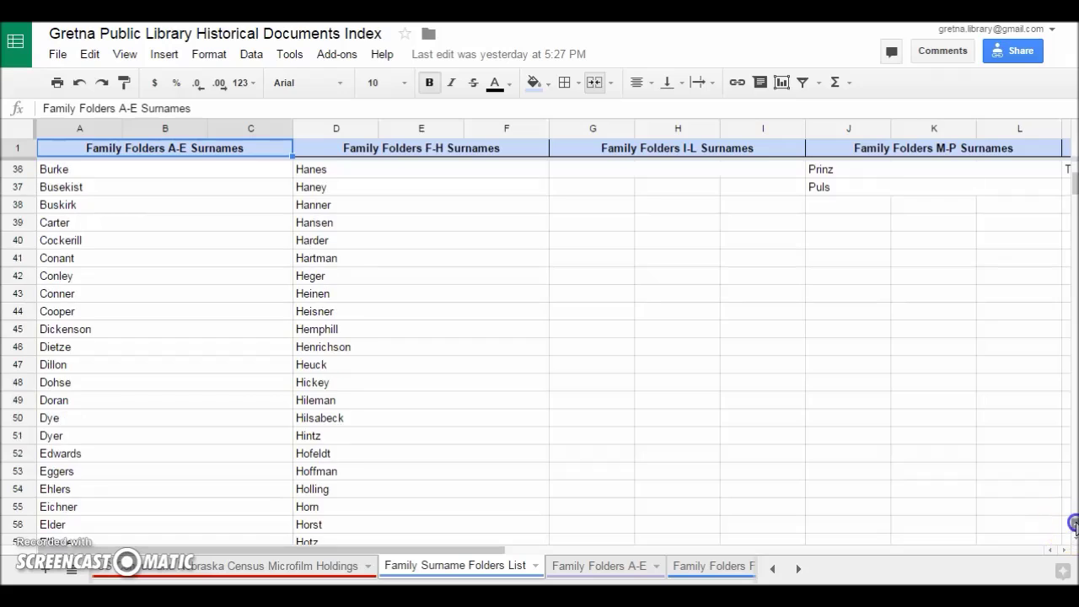
{"action": "left_click", "coordinate": [1073, 528]}
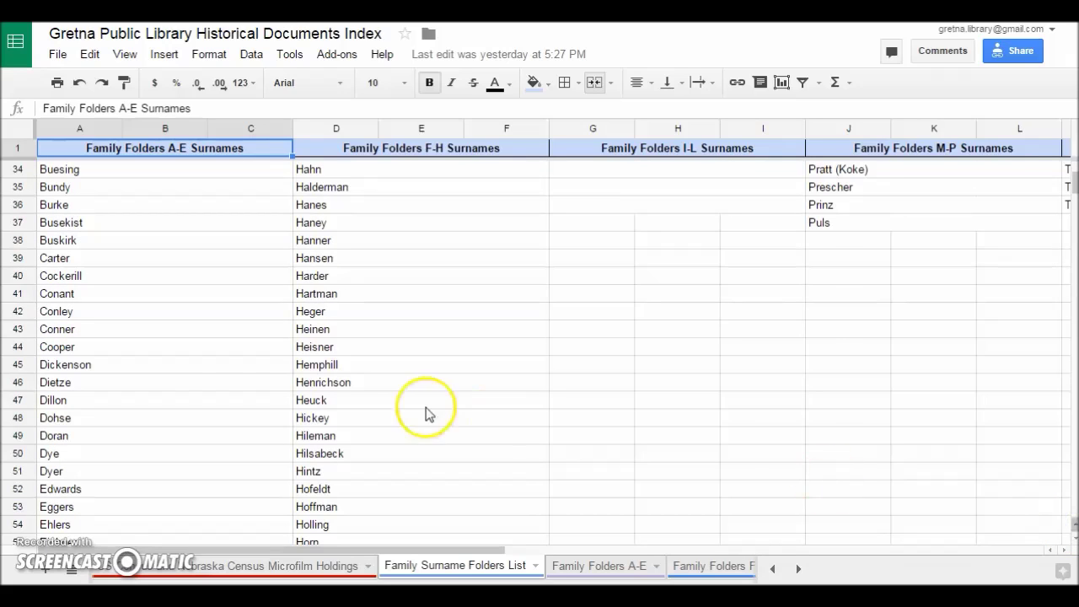
{"action": "left_click", "coordinate": [66, 279]}
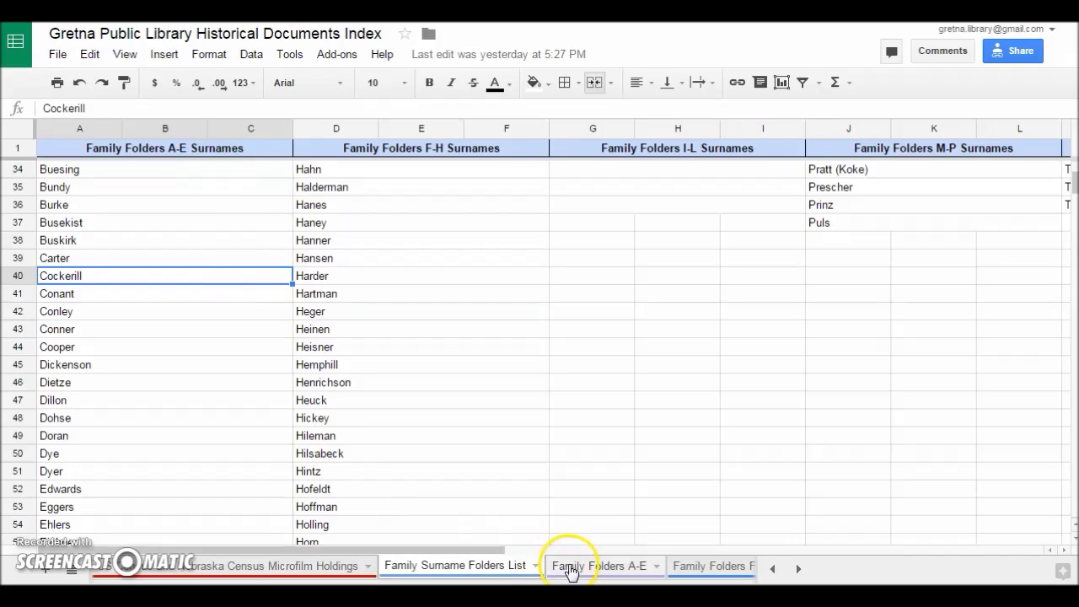
- Review the columns of the Family Folders A-E sheet and open the linked file for the "2 new senators chosen in sarpy" record
{"action": "left_click", "coordinate": [598, 565]}
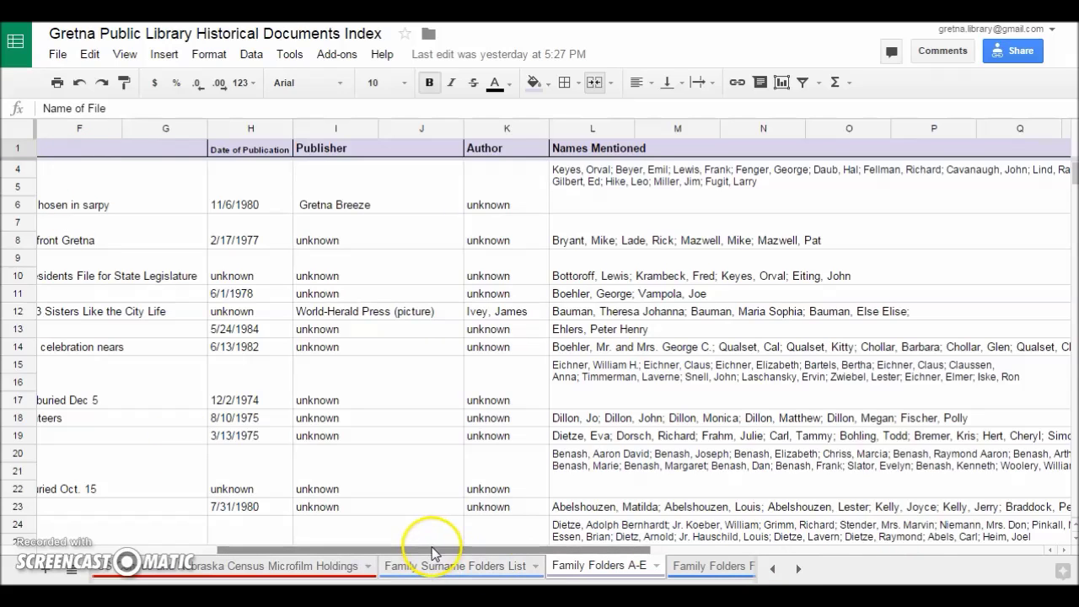
{"action": "left_click_drag", "start_coordinate": [363, 552], "coordinate": [75, 558]}
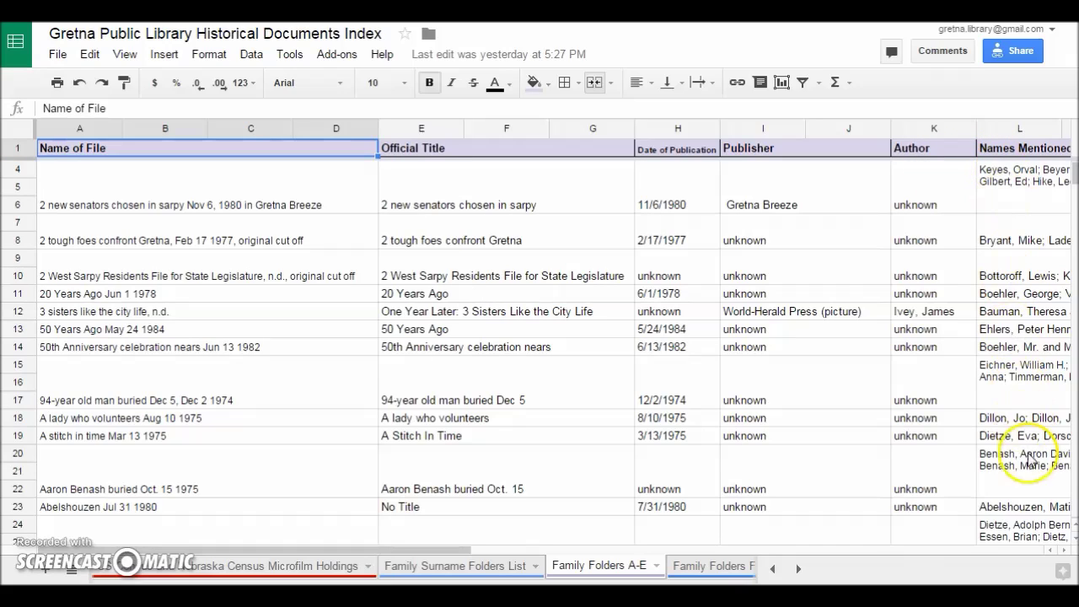
{"action": "left_click", "coordinate": [896, 552]}
{"action": "left_click_drag", "start_coordinate": [915, 556], "coordinate": [1035, 557]}
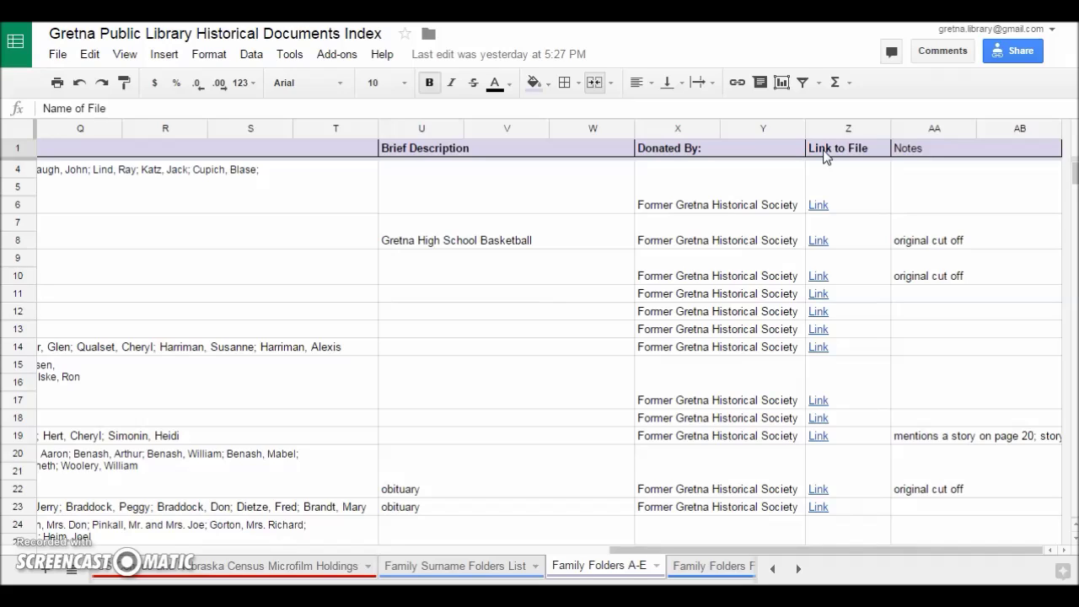
{"action": "left_click", "coordinate": [817, 207]}
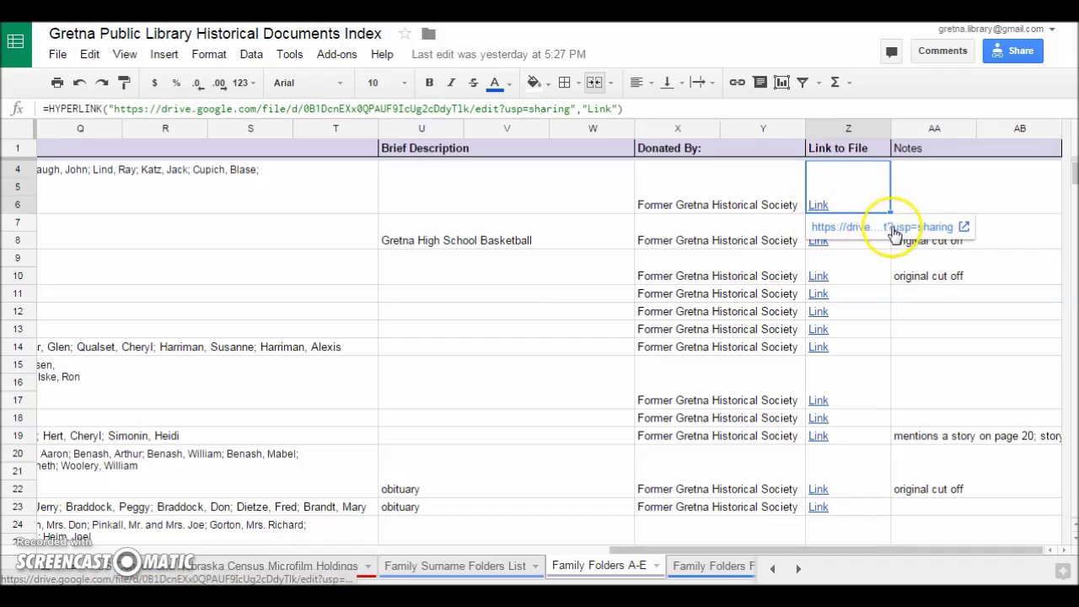
{"action": "left_click", "coordinate": [892, 227]}
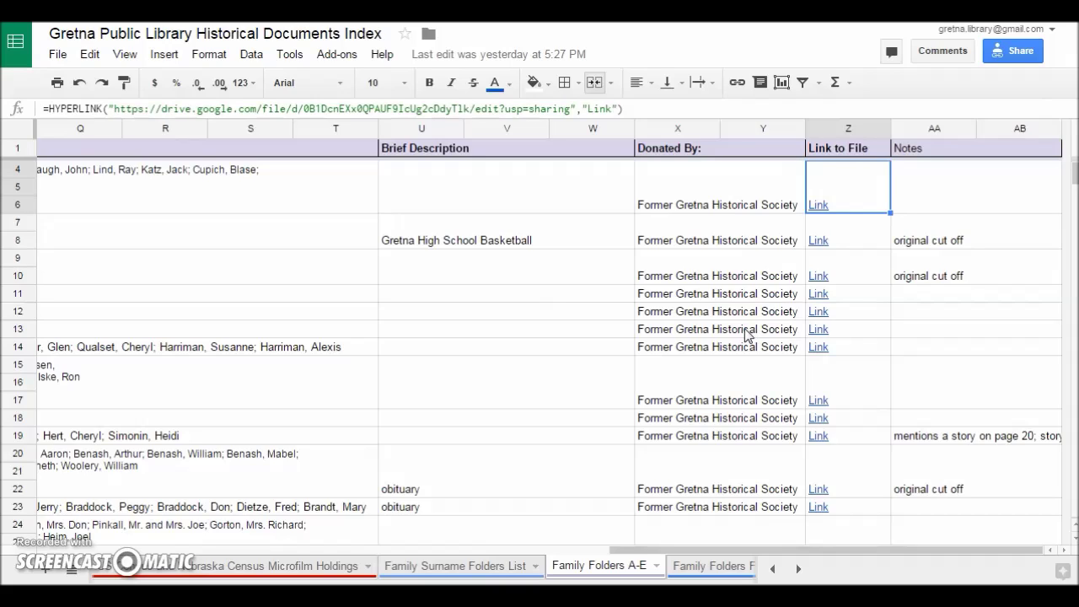
- Search the Family Folders A-E sheet for the family surname chosen from the surname list
{"action": "key", "text": "ctrl+f"}
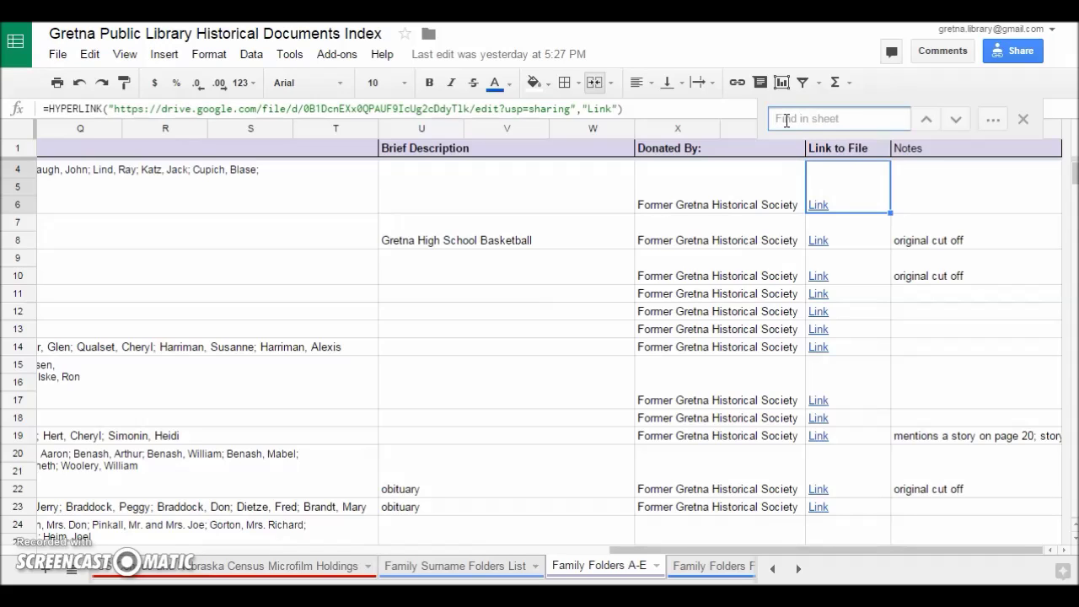
{"action": "type", "text": "Coc"}
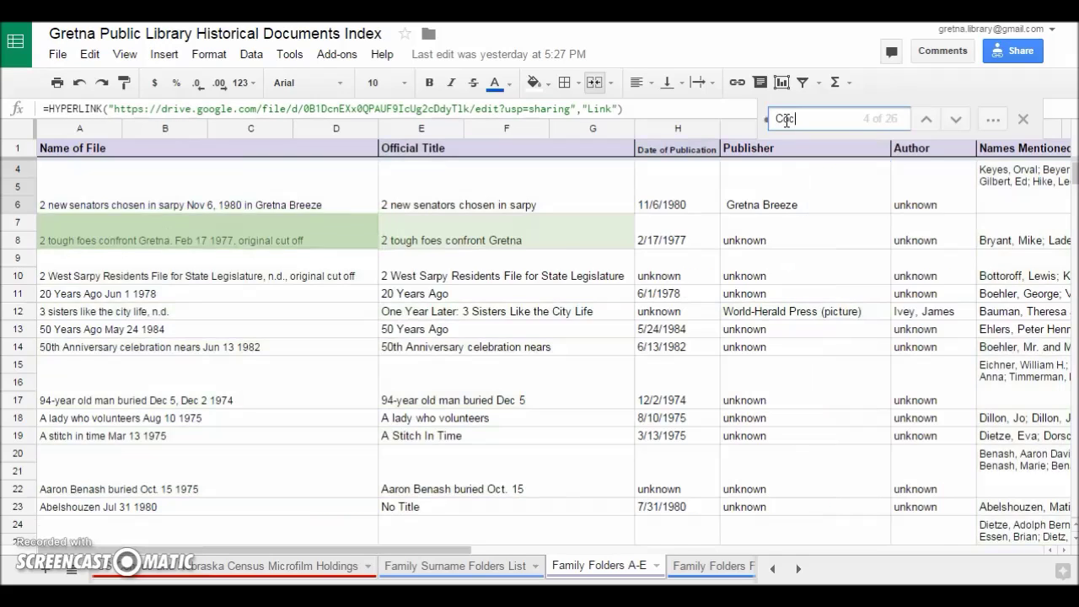
{"action": "type", "text": "ke"}
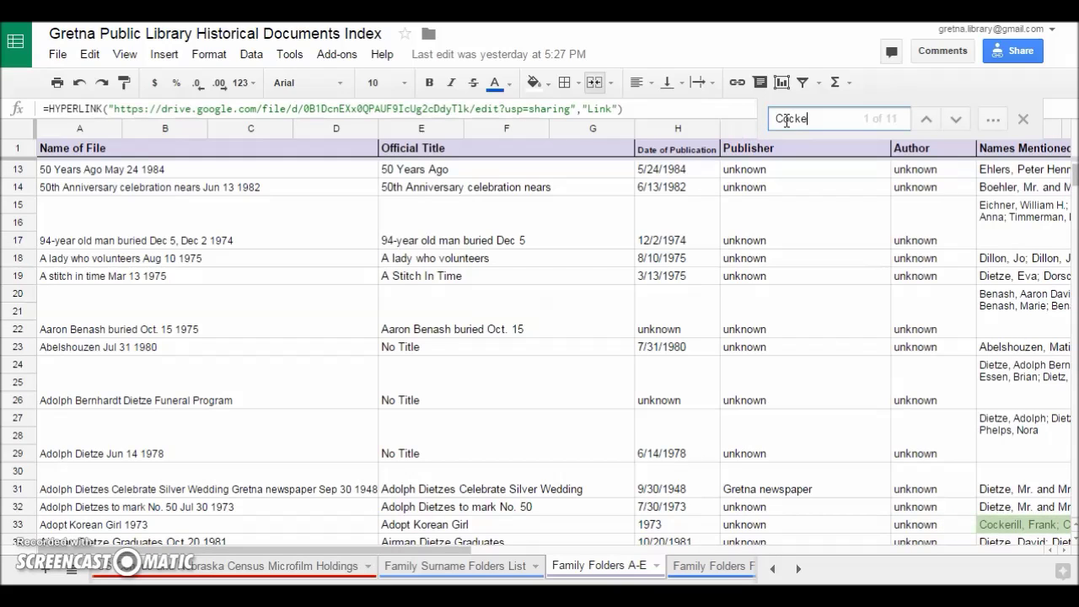
{"action": "type", "text": "rill"}
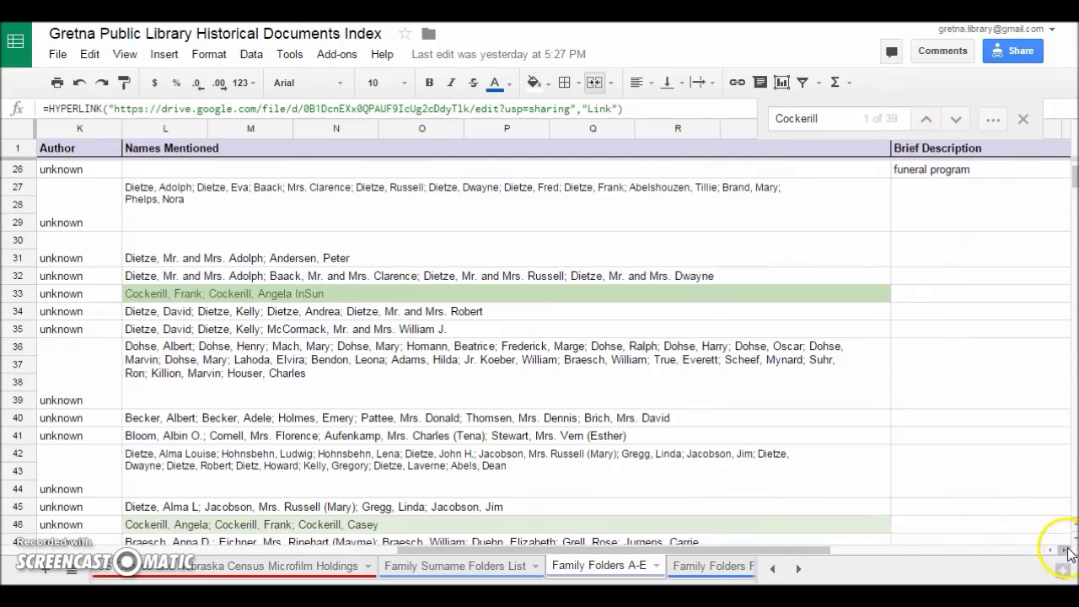
- Open the linked file for the first matching record, "Adopt Korean Girl 1973", in row 33
{"action": "left_click", "coordinate": [1068, 553]}
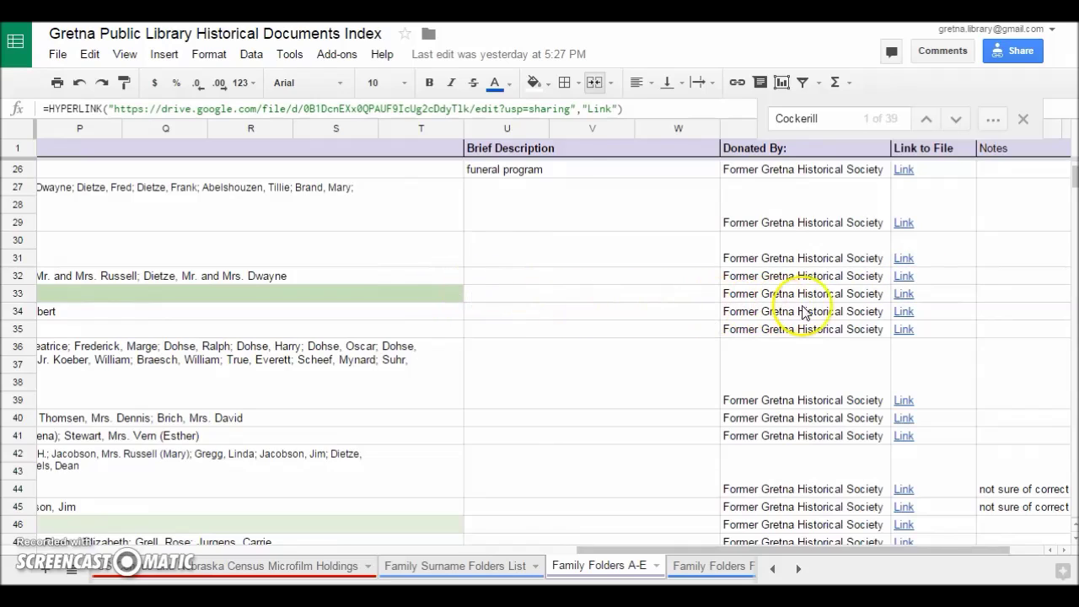
{"action": "left_click", "coordinate": [901, 294]}
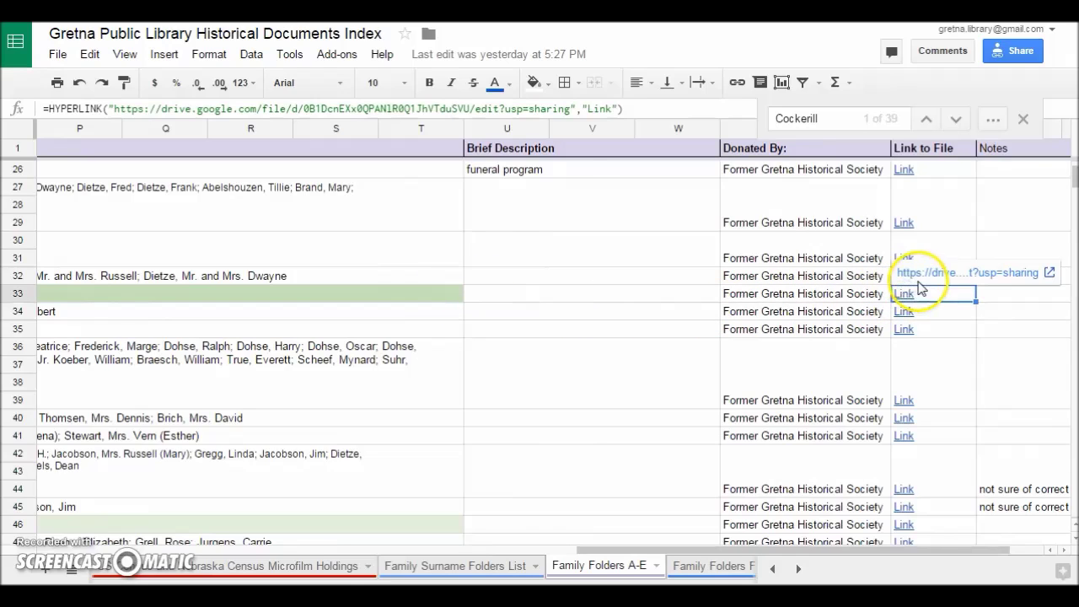
{"action": "left_click", "coordinate": [920, 272]}
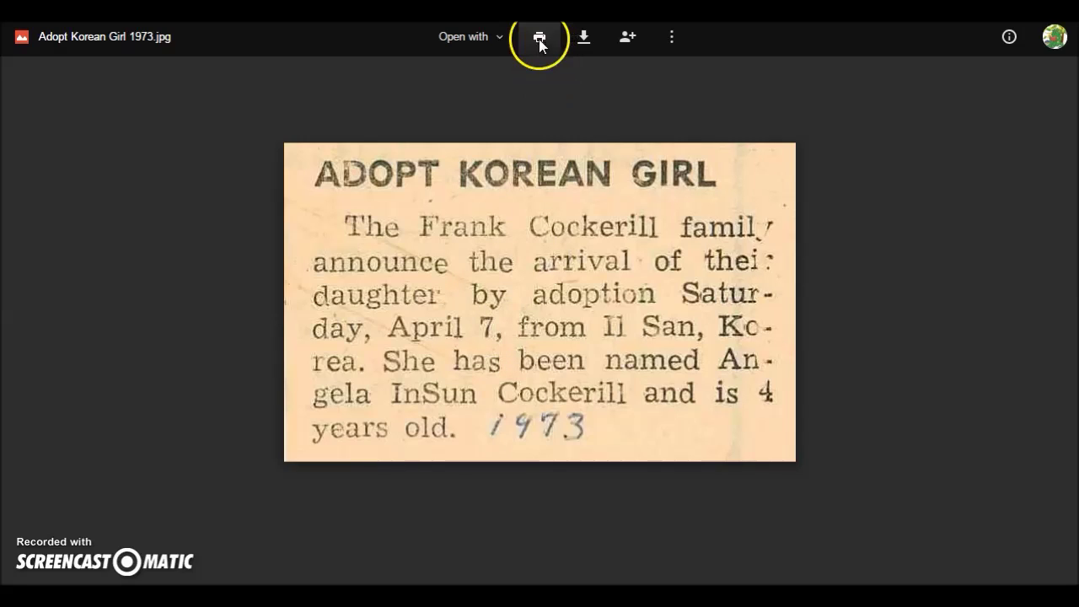
{"action": "left_click", "coordinate": [587, 48]}
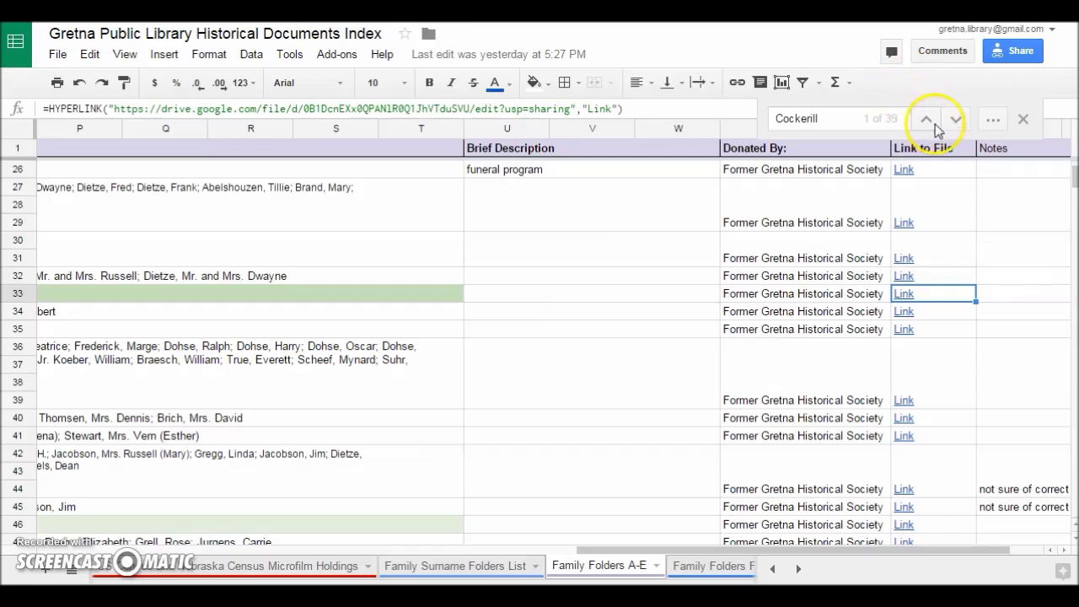
- Go to the next search match and open the linked newspaper article for the record in row 46
{"action": "left_click", "coordinate": [955, 119]}
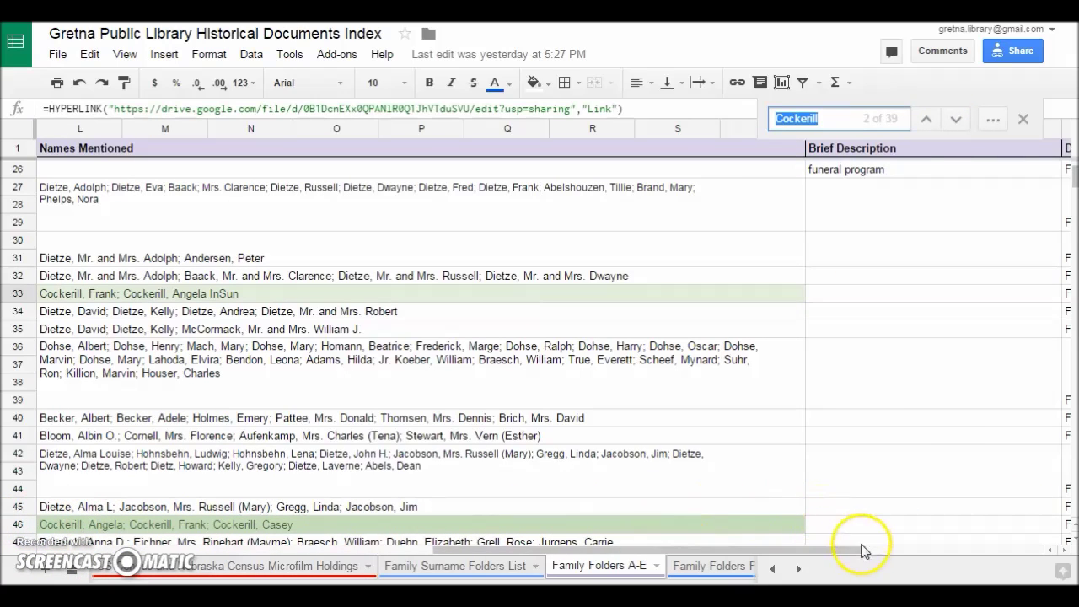
{"action": "left_click_drag", "start_coordinate": [857, 551], "coordinate": [997, 552]}
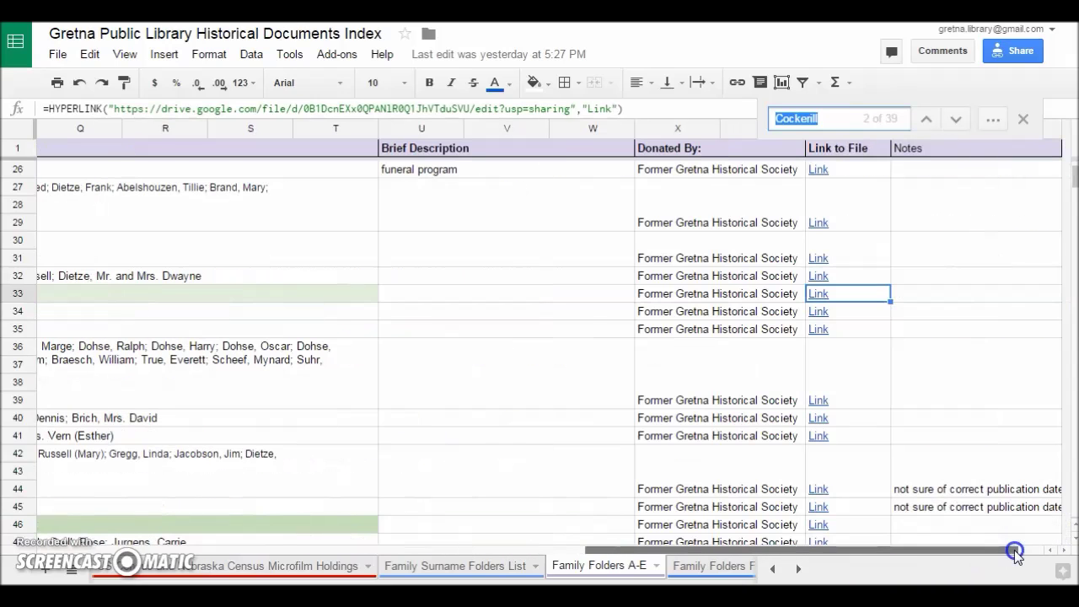
{"action": "left_click", "coordinate": [921, 551]}
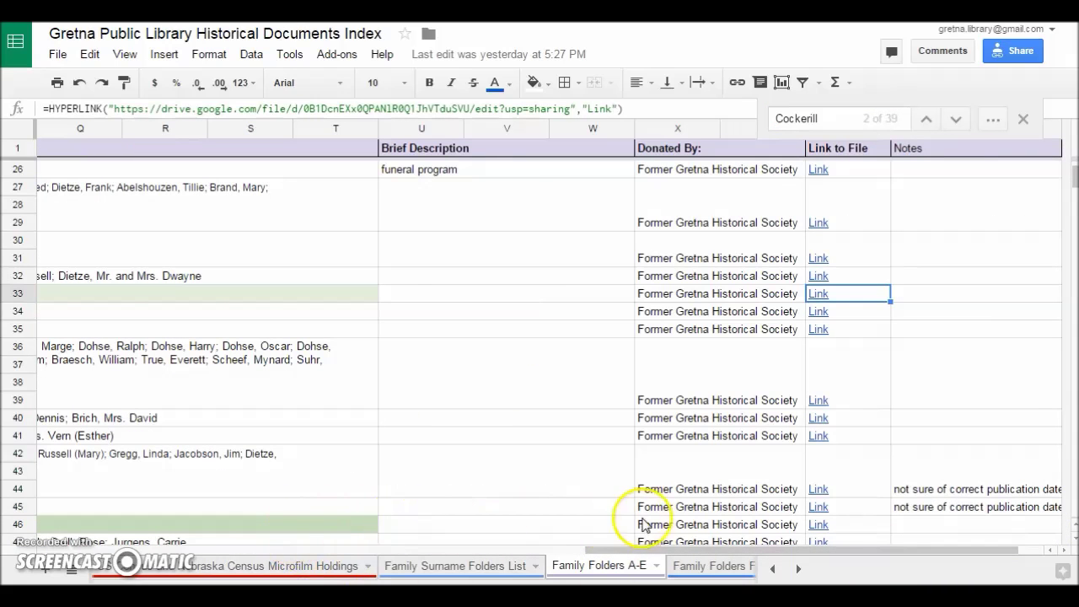
{"action": "left_click", "coordinate": [816, 526]}
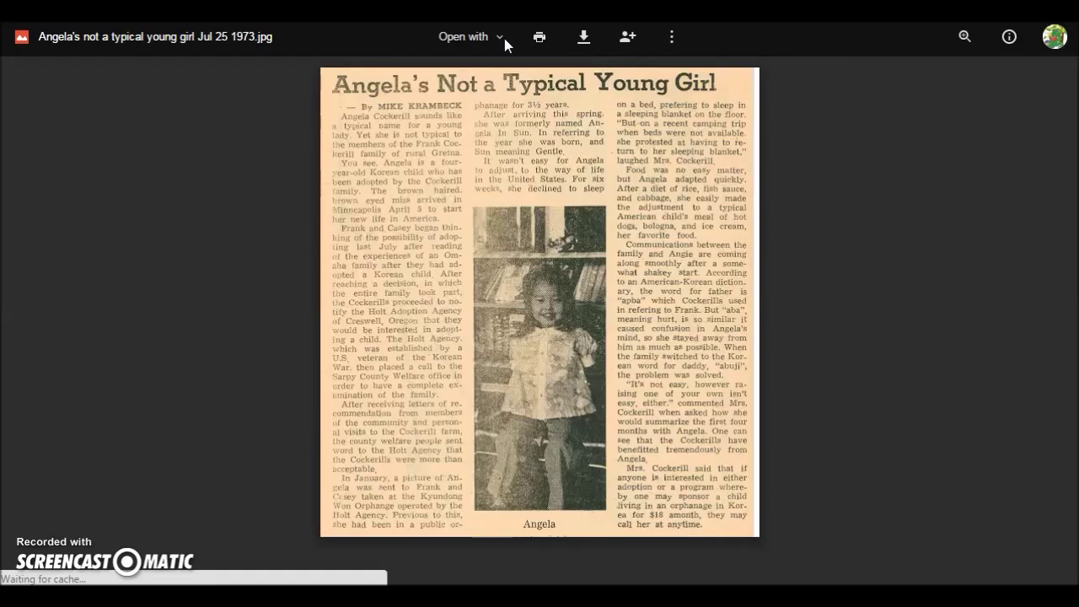
{"action": "left_click", "coordinate": [496, 41]}
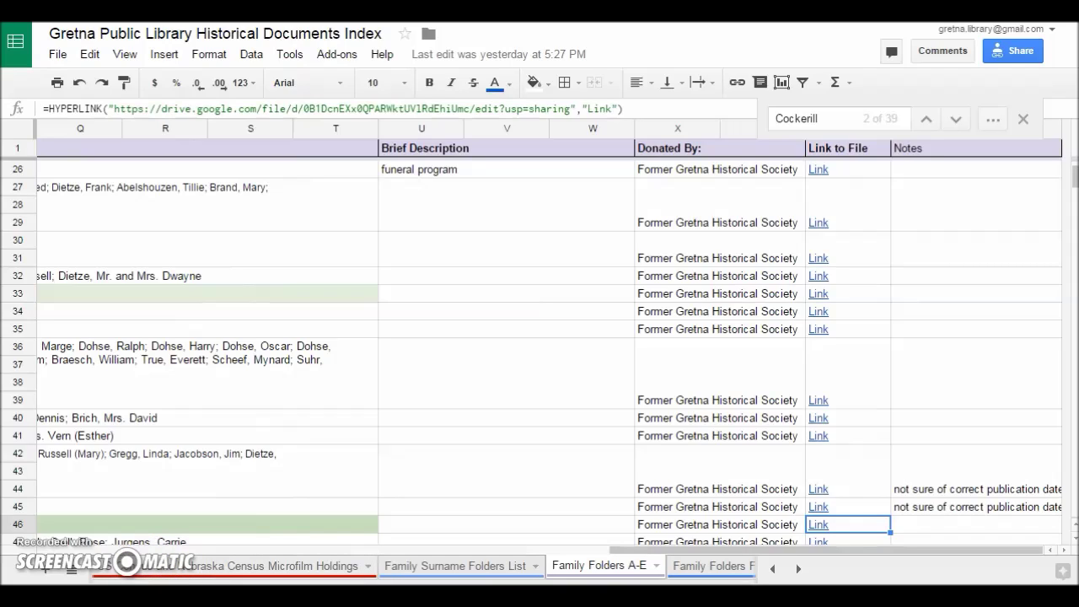
- Examine the Gretna Breeze and Gretna Guide And News reel listings, including Special Notes, on the Microfilm Newspaper Holdings sheet
{"action": "left_click", "coordinate": [774, 570]}
{"action": "left_click", "coordinate": [774, 570]}
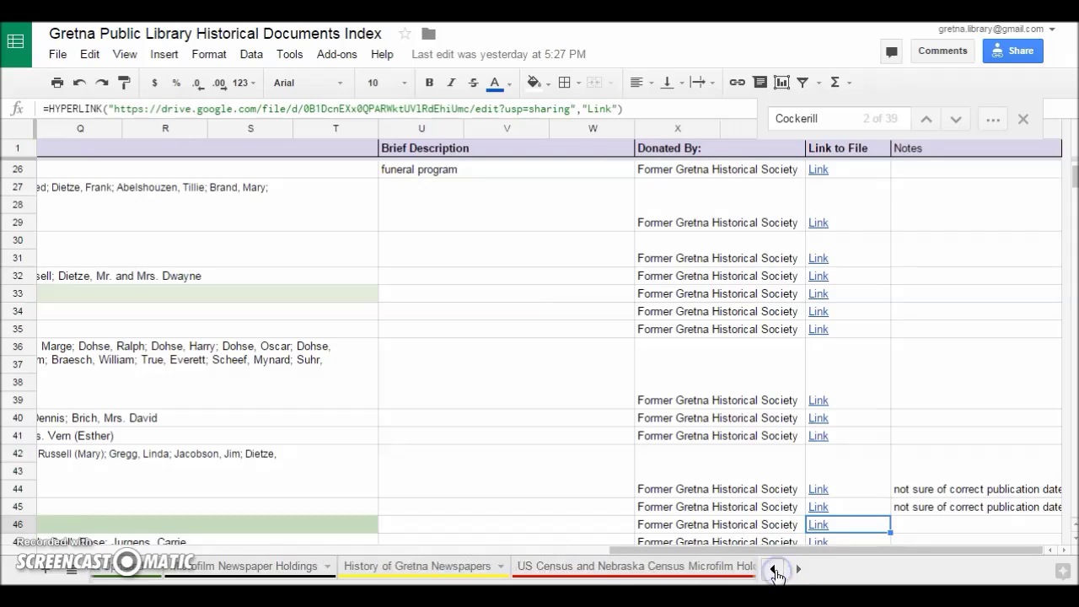
{"action": "left_click", "coordinate": [254, 573]}
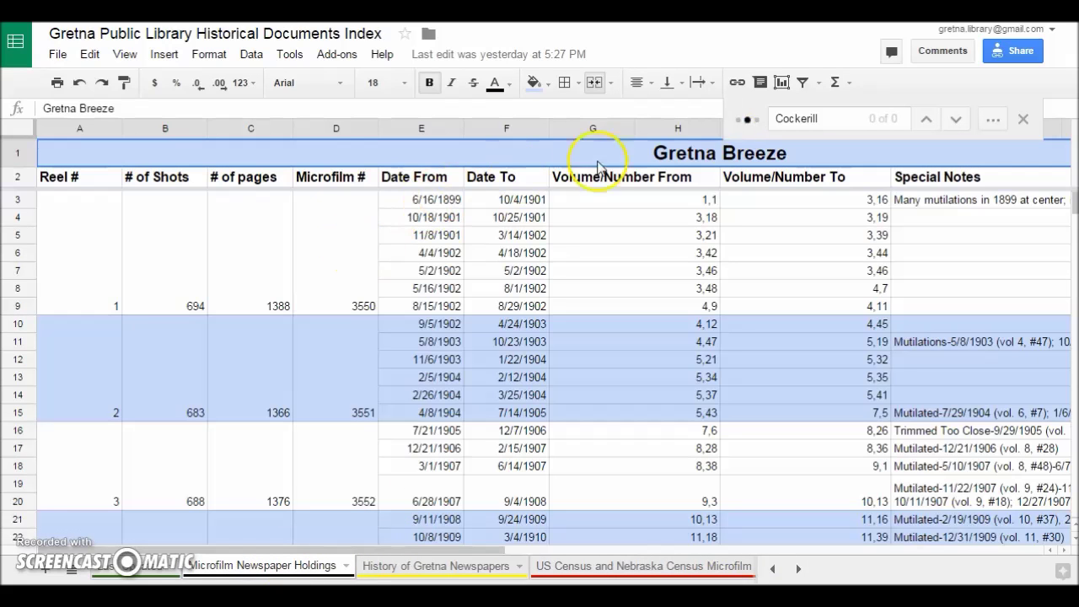
{"action": "scroll", "coordinate": [639, 322], "scroll_direction": "down", "scroll_amount": 1}
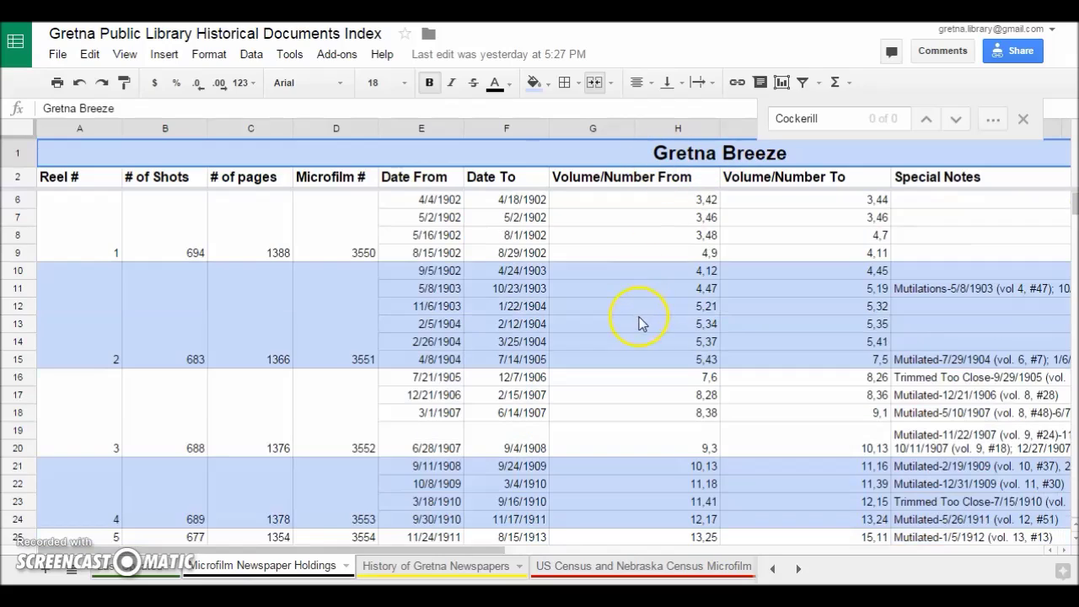
{"action": "scroll", "coordinate": [639, 329], "scroll_direction": "down", "scroll_amount": 15}
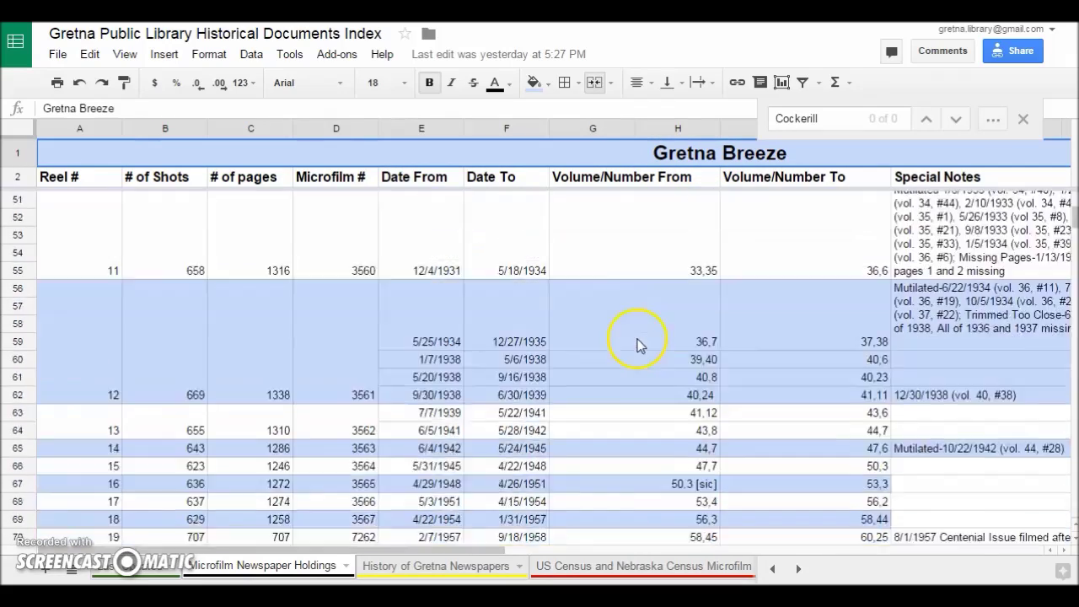
{"action": "scroll", "coordinate": [638, 344], "scroll_direction": "down", "scroll_amount": 18}
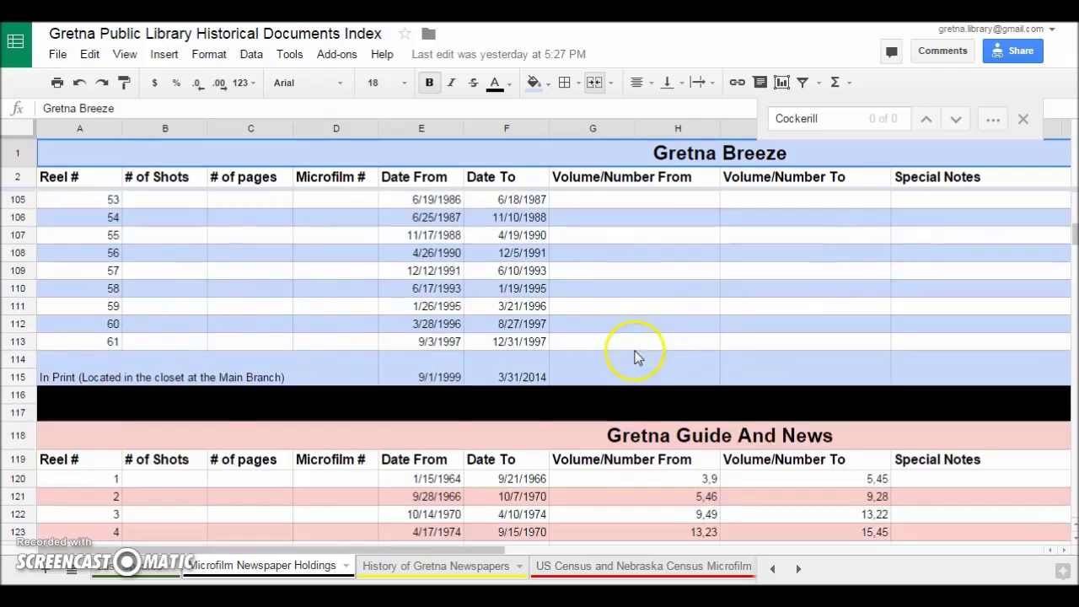
{"action": "scroll", "coordinate": [636, 357], "scroll_direction": "down", "scroll_amount": 2}
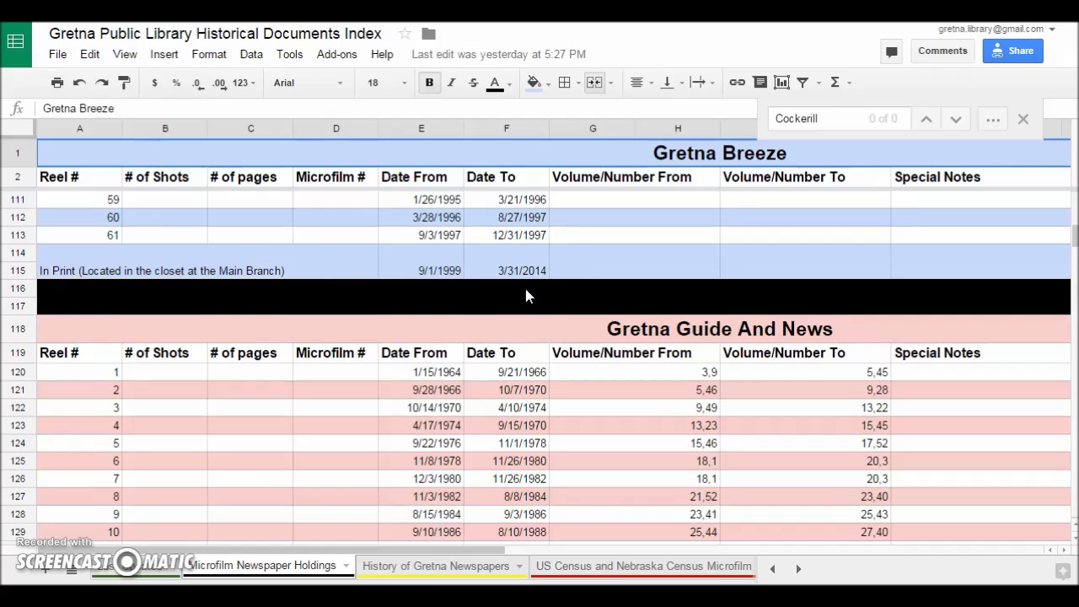
{"action": "left_click", "coordinate": [521, 550]}
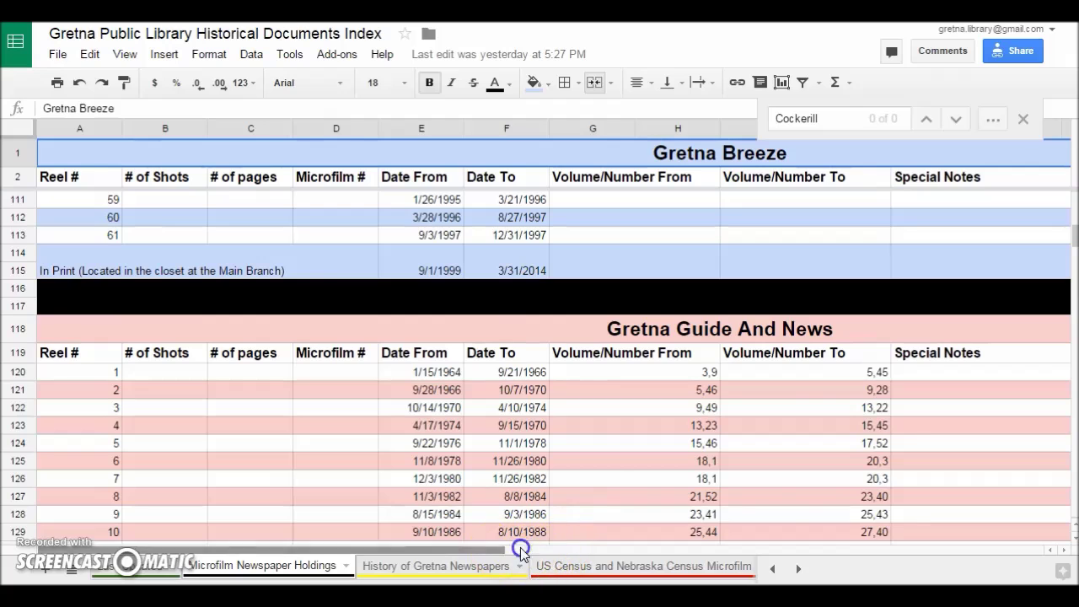
{"action": "left_click_drag", "start_coordinate": [521, 550], "coordinate": [665, 549]}
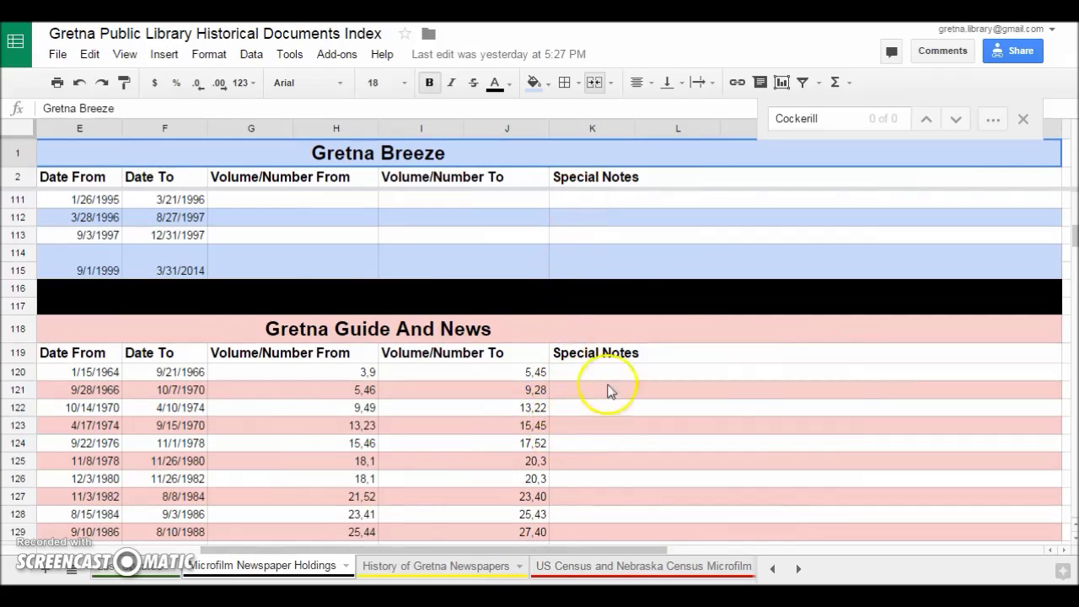
{"action": "scroll", "coordinate": [609, 270], "scroll_direction": "up", "scroll_amount": 8}
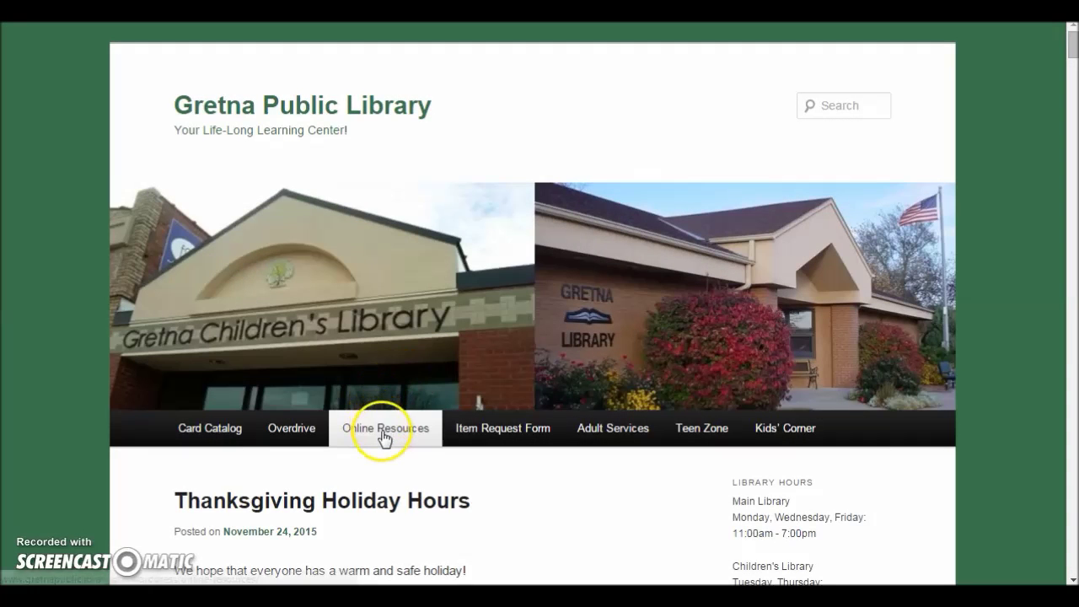
- Open the library website's Online Resources page and locate the Nebraska State Historical Society link under Genealogy Research
{"action": "left_click", "coordinate": [384, 432]}
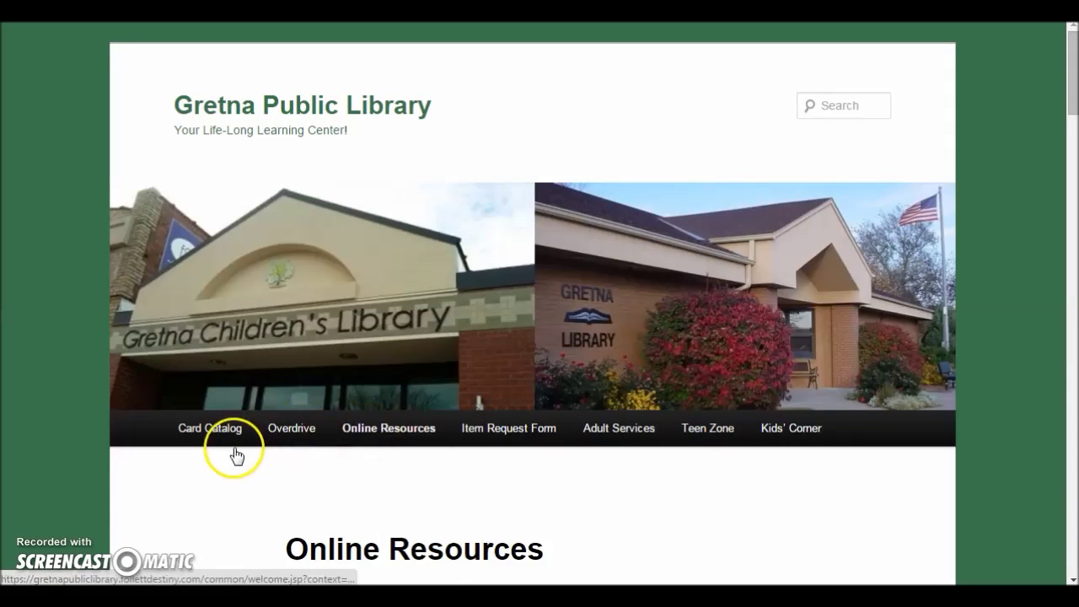
{"action": "scroll", "coordinate": [236, 455], "scroll_direction": "down", "scroll_amount": 9}
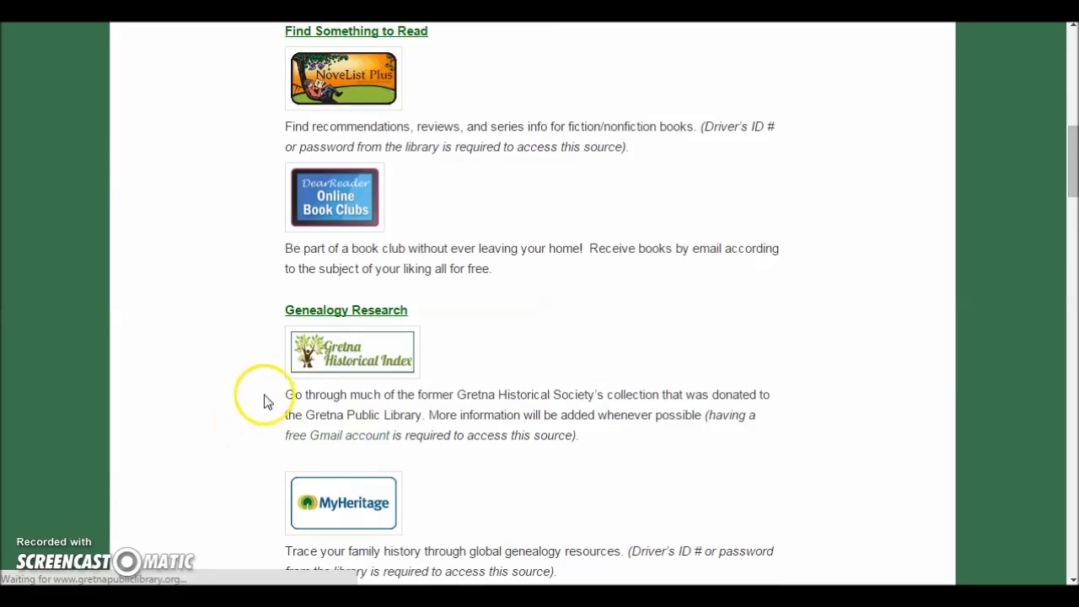
{"action": "scroll", "coordinate": [263, 416], "scroll_direction": "down", "scroll_amount": 2}
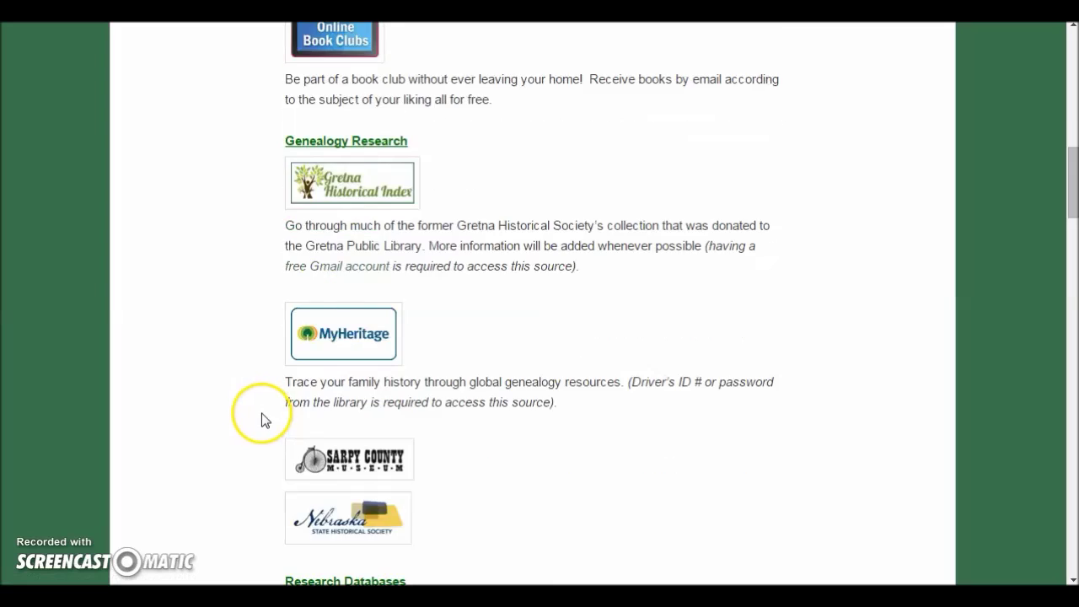
{"action": "scroll", "coordinate": [261, 420], "scroll_direction": "down", "scroll_amount": 1}
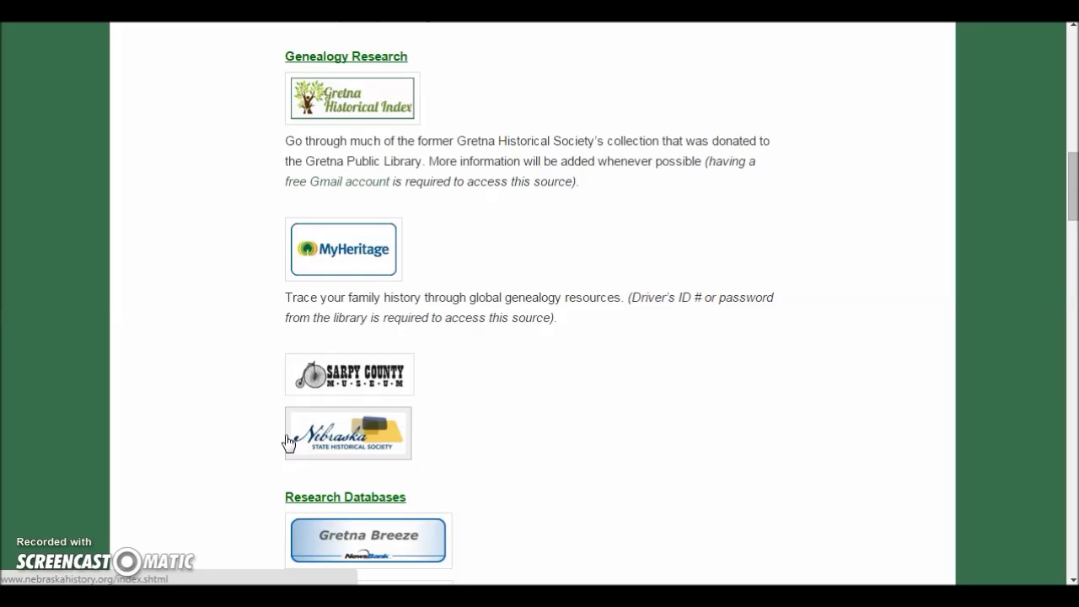
{"action": "left_click", "coordinate": [287, 441]}
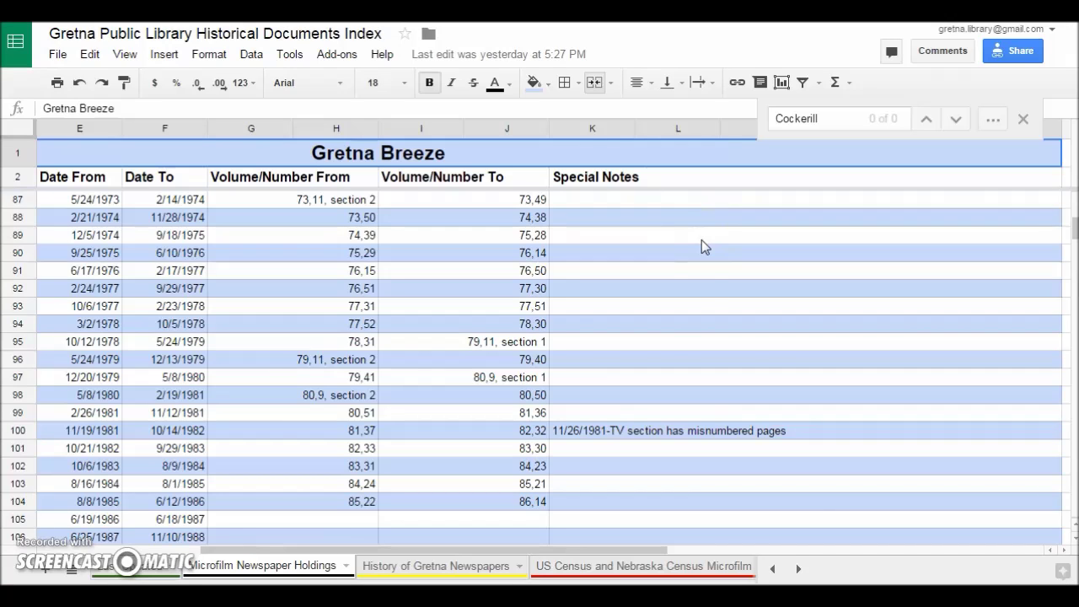
- Open the US Census and Nebraska Census Microfilm Holdings sheet, and look through the names of the sheets that follow it in the index
{"action": "left_click", "coordinate": [577, 568]}
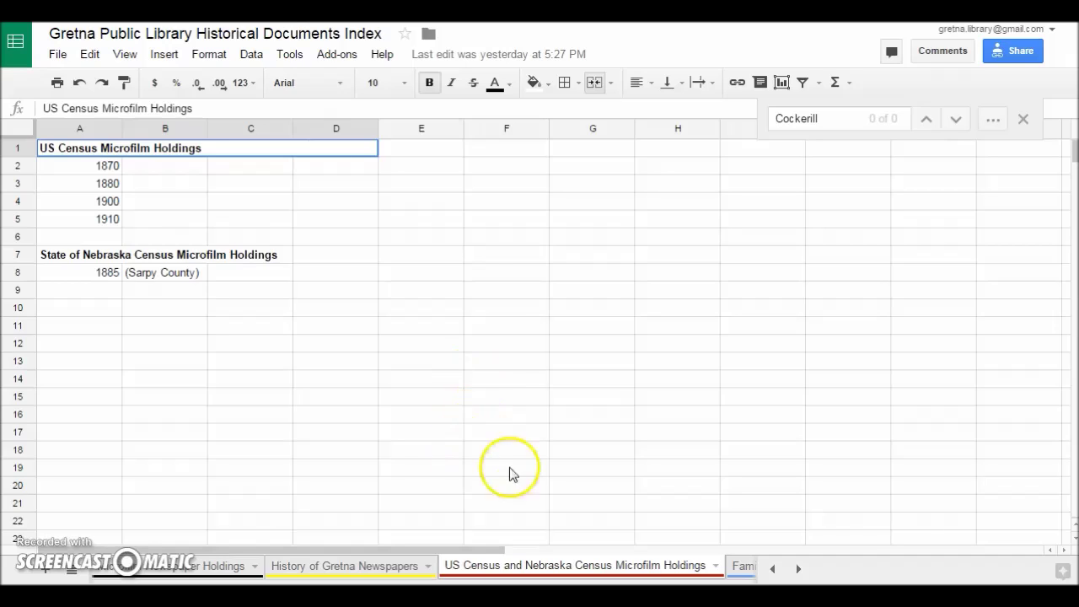
{"action": "left_click", "coordinate": [798, 569]}
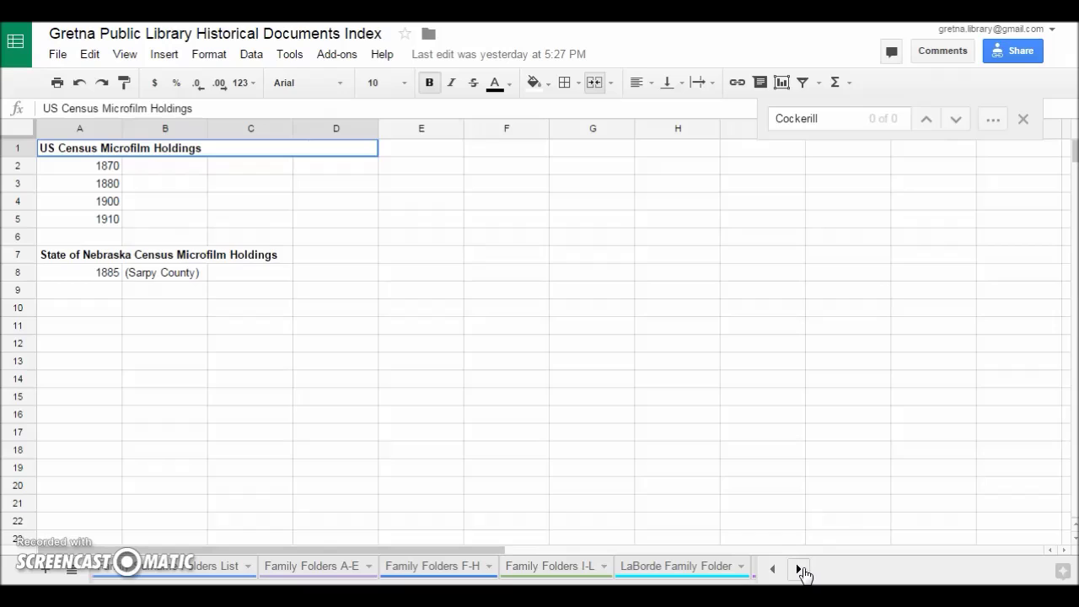
{"action": "left_click", "coordinate": [799, 569]}
{"action": "left_click", "coordinate": [799, 570]}
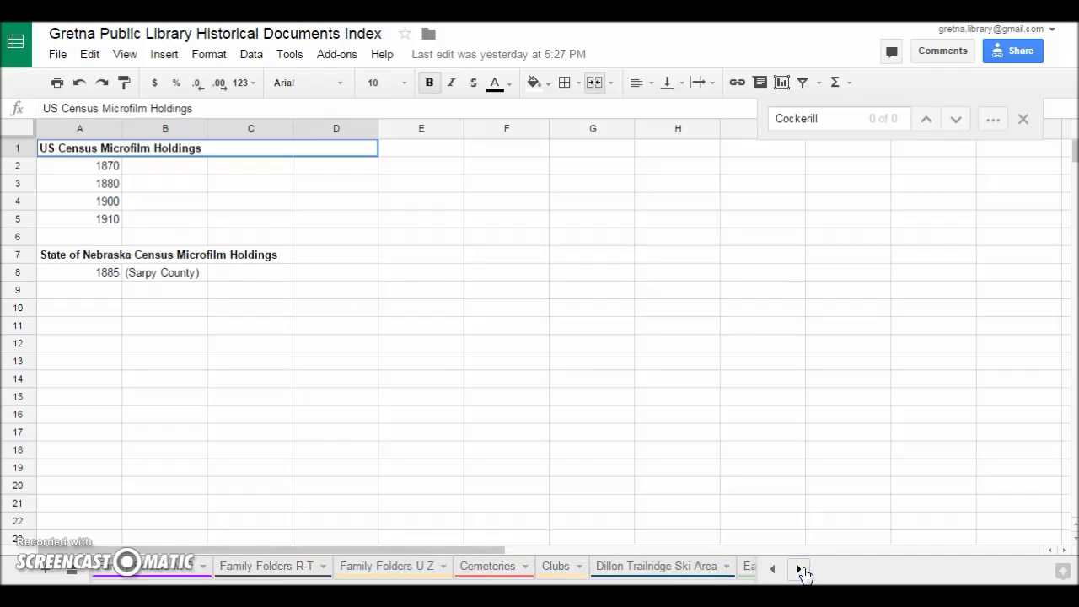
{"action": "left_click", "coordinate": [800, 570]}
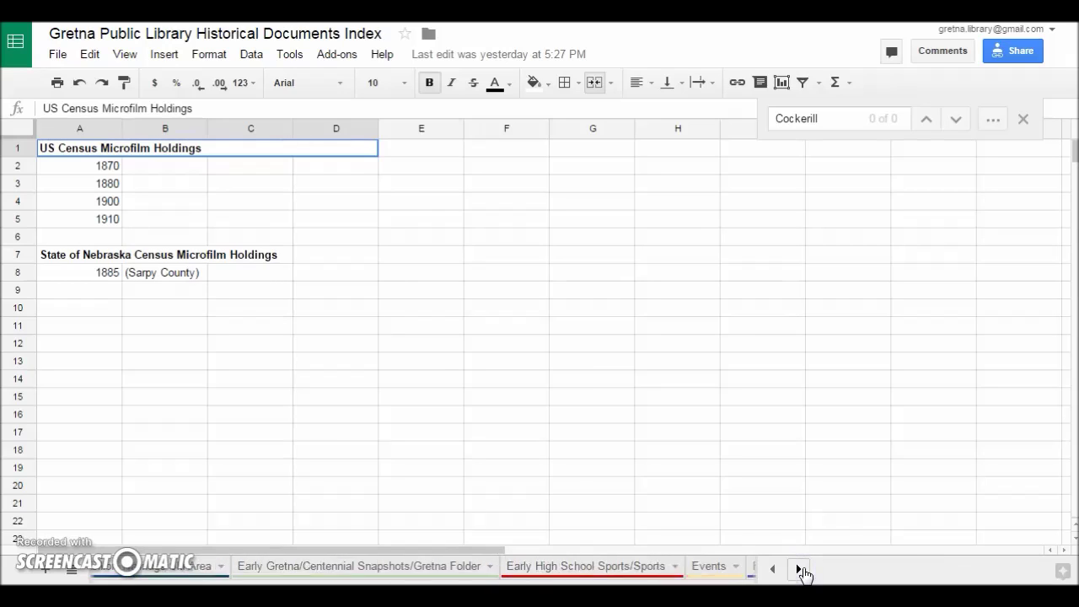
{"action": "left_click", "coordinate": [654, 567]}
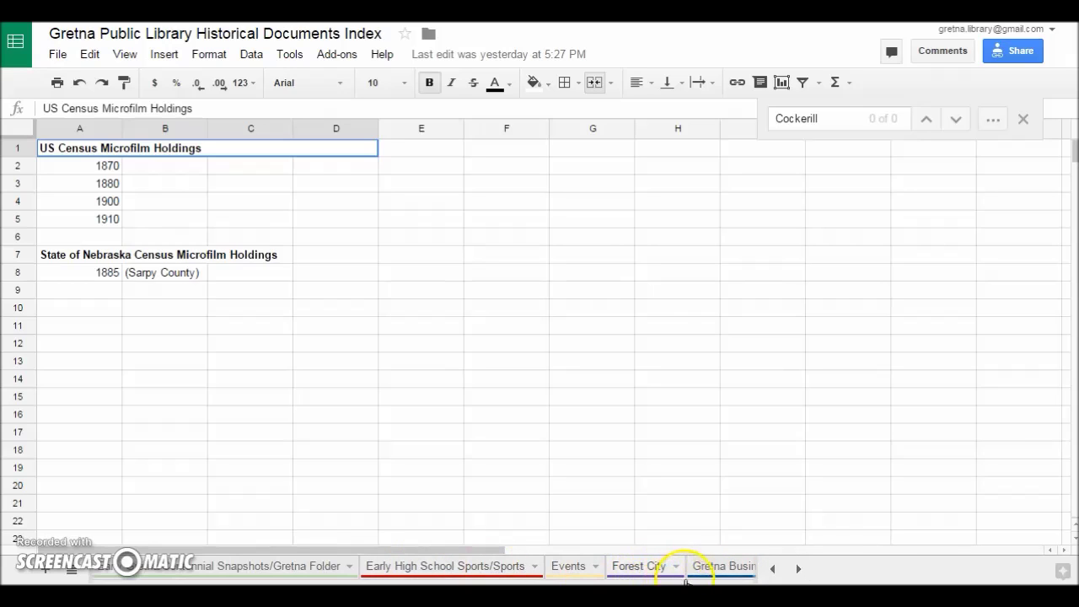
{"action": "left_click", "coordinate": [798, 569]}
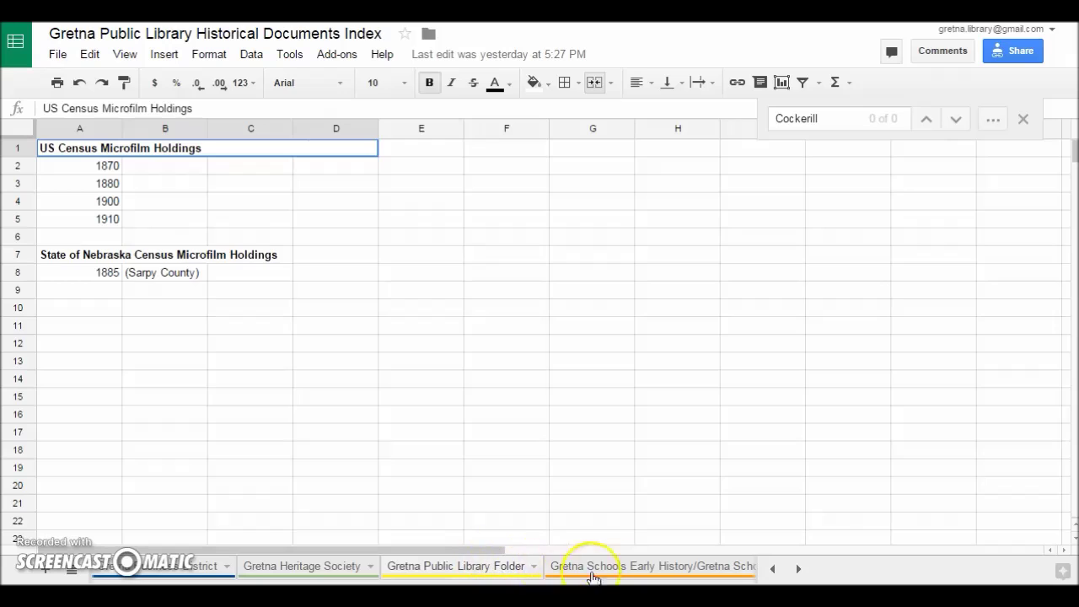
{"action": "left_click", "coordinate": [797, 571]}
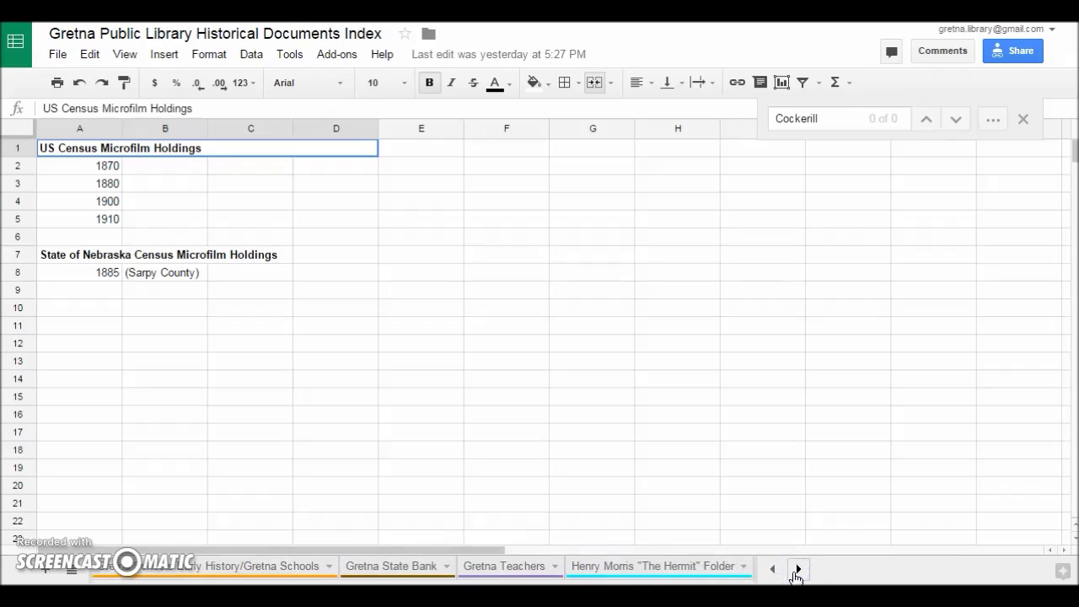
{"action": "left_click", "coordinate": [794, 571]}
{"action": "left_click", "coordinate": [794, 570]}
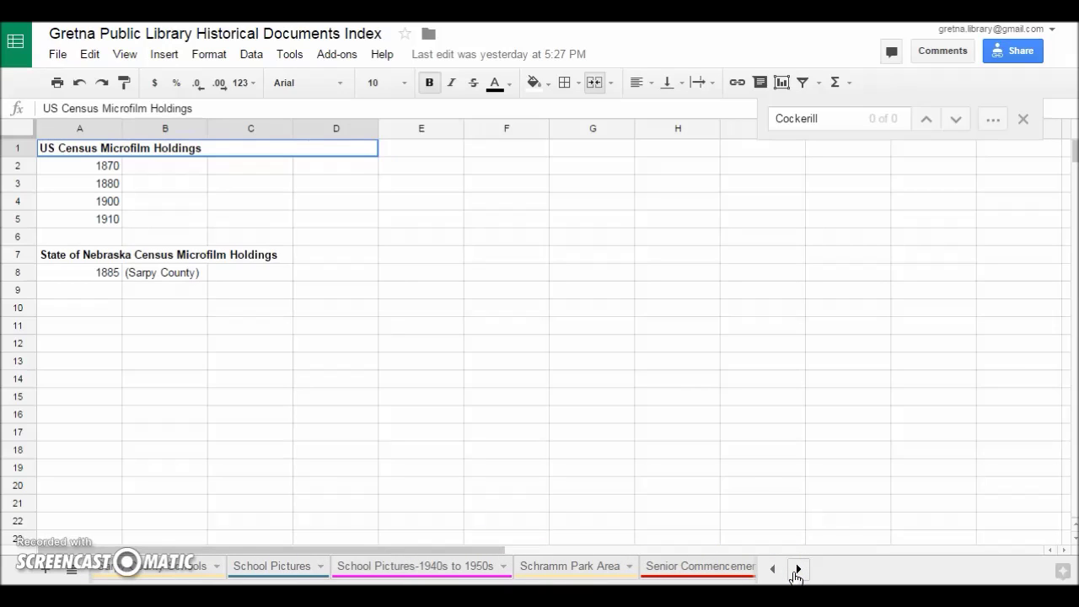